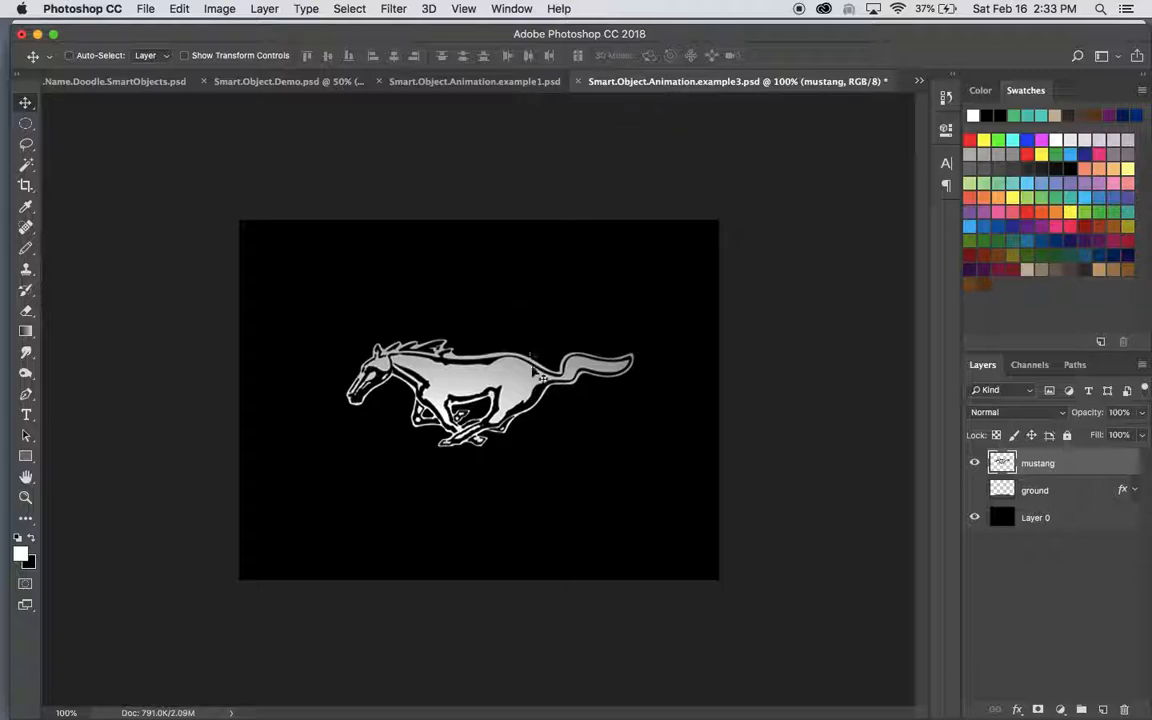
# Step: Nudge the mustang artwork on the canvas and check the mustang and black background layers by toggling their visibility
pyautogui.moveTo(462, 360); pyautogui.dragTo(475, 360)
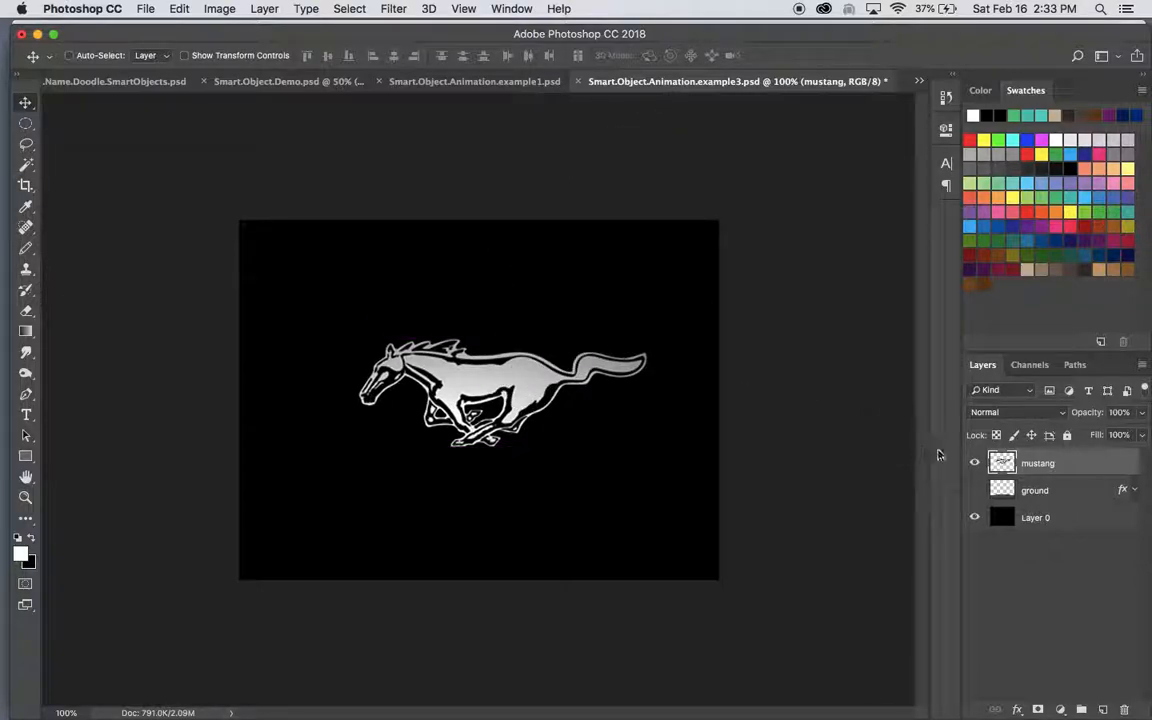
pyautogui.click(974, 464)
pyautogui.click(974, 517)
pyautogui.click(975, 518)
pyautogui.click(974, 464)
pyautogui.moveTo(485, 335); pyautogui.dragTo(473, 317)
# Step: Show the Timeline and create a video timeline for the document
pyautogui.click(497, 9)
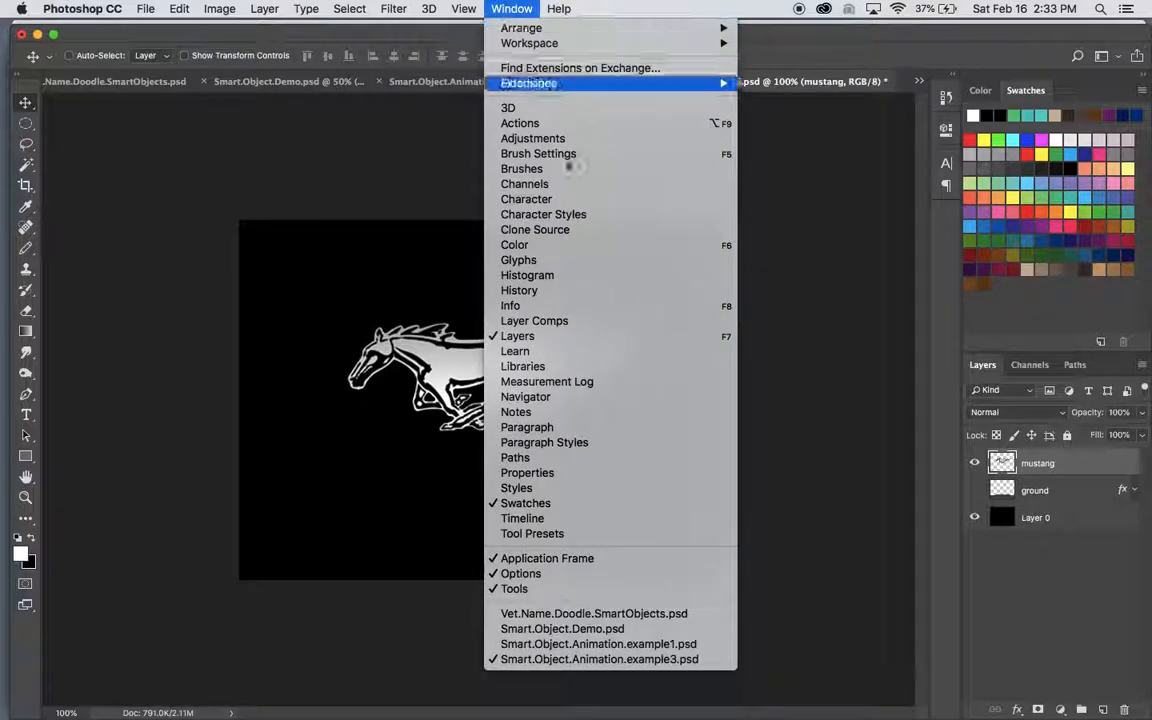
pyautogui.click(620, 519)
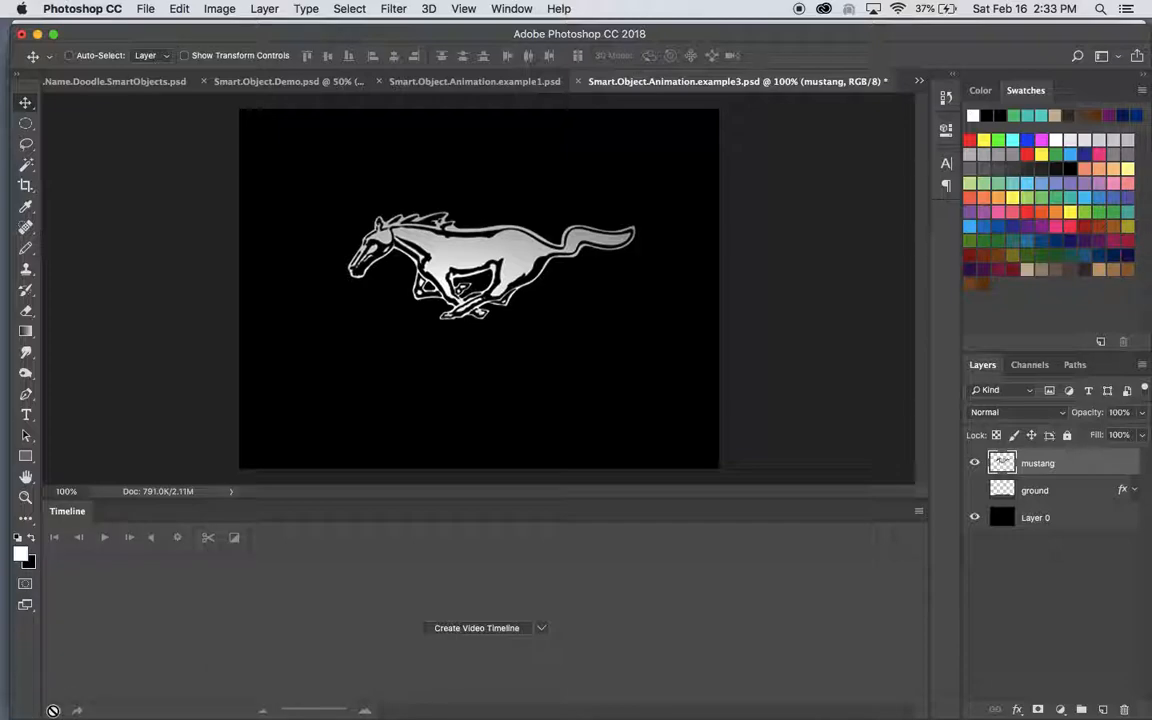
pyautogui.click(454, 630)
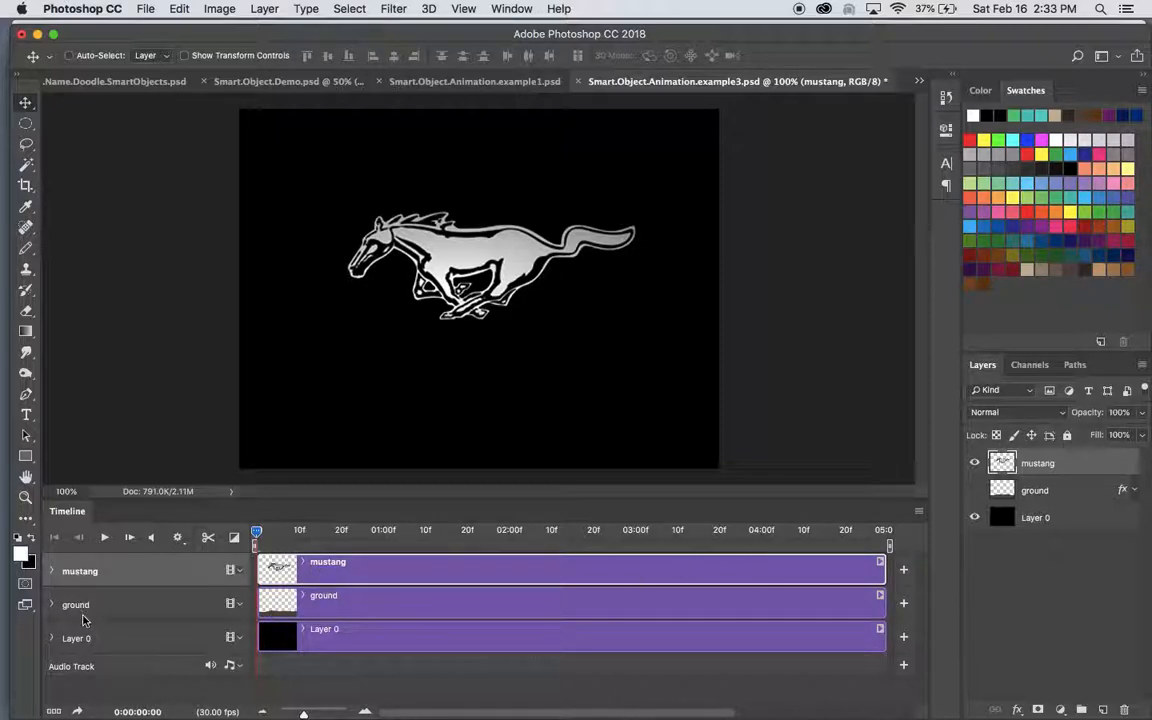
# Step: Show and hide the ground layer to check its artwork, leaving it hidden
pyautogui.click(975, 490)
pyautogui.click(975, 490)
pyautogui.click(975, 490)
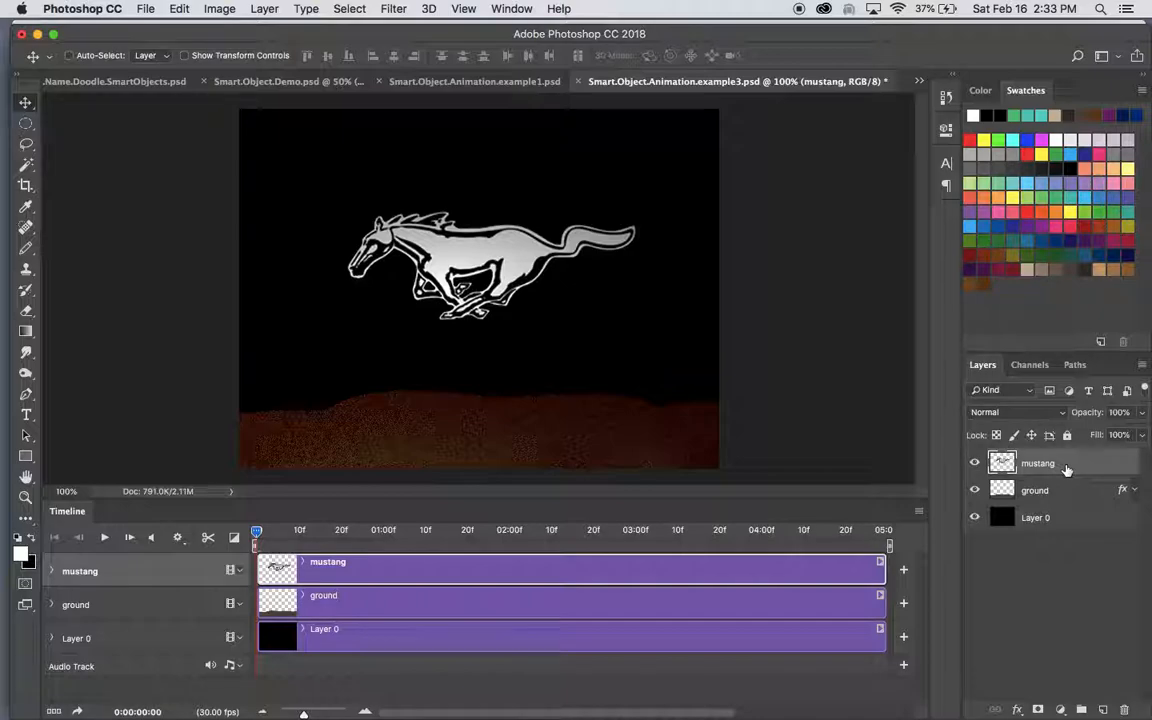
pyautogui.click(975, 490)
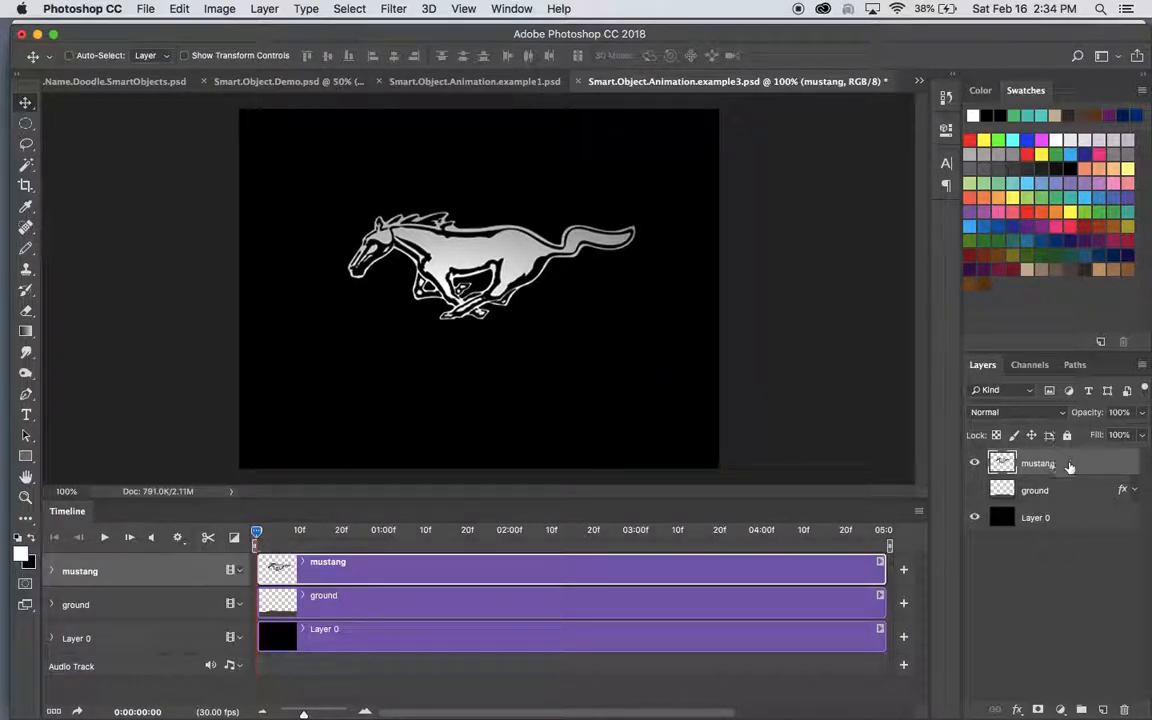
# Step: Select the mustang layer and expand its timeline track to view its animatable properties
pyautogui.click(1058, 491)
pyautogui.click(1092, 467)
pyautogui.click(53, 571)
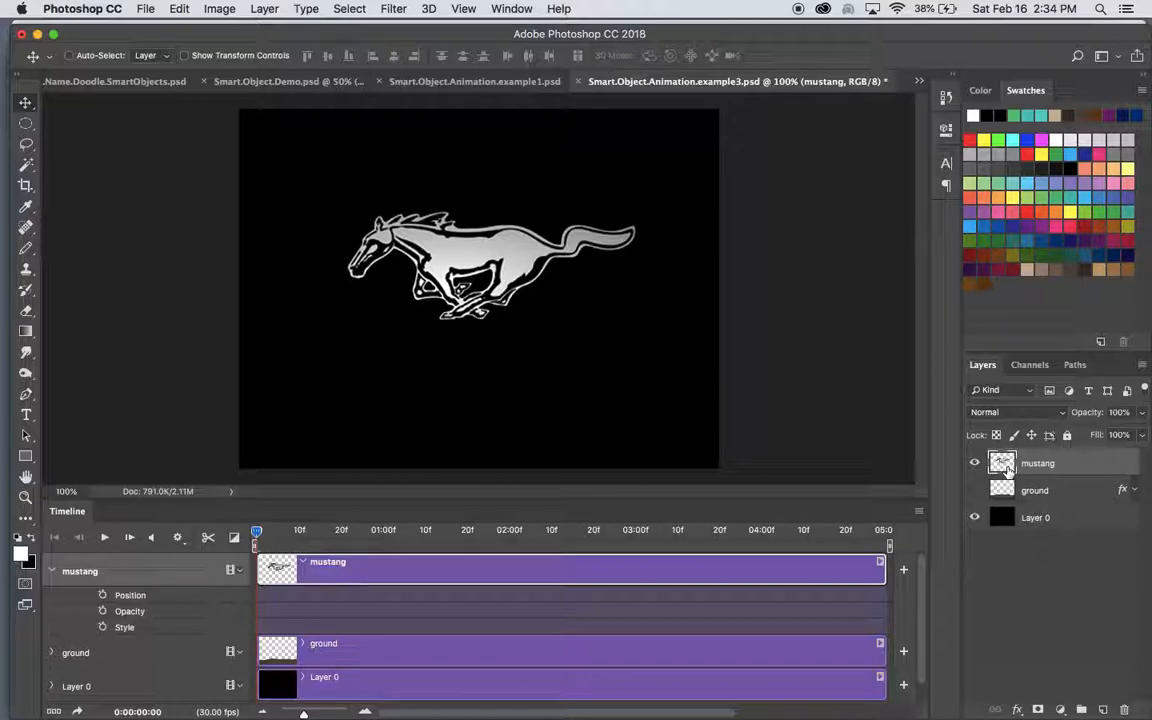
# Step: Convert the mustang layer to a smart object
pyautogui.click(268, 8)
pyautogui.moveTo(340, 319)
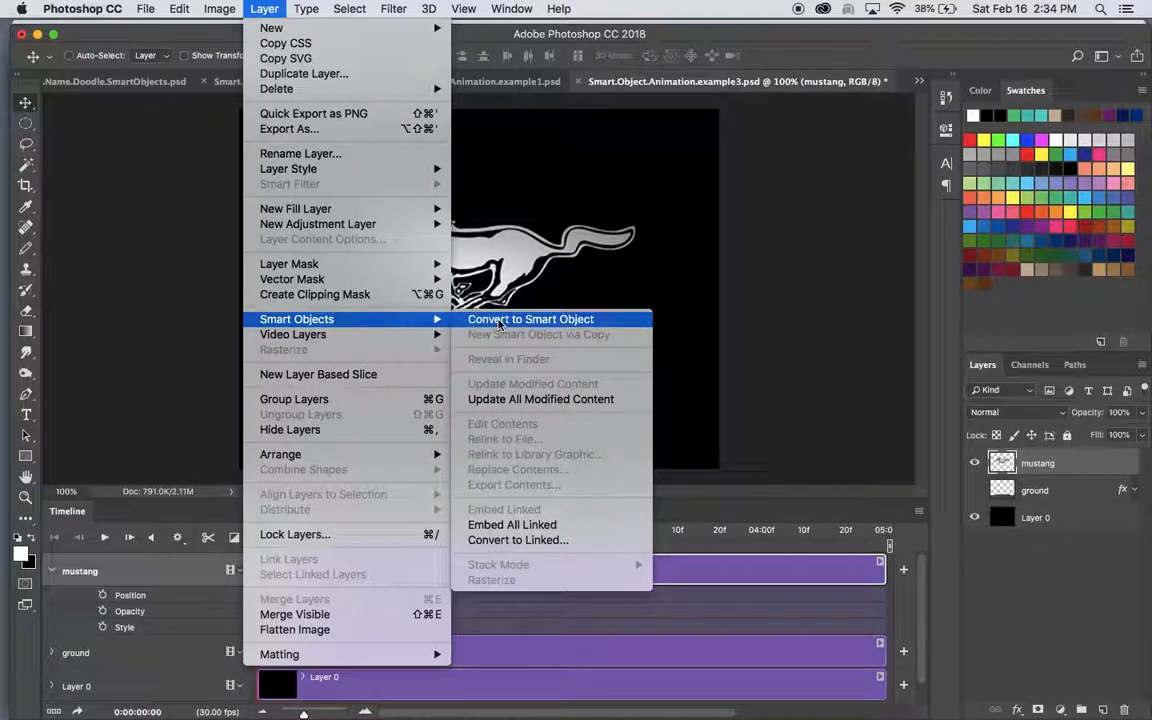
pyautogui.click(606, 322)
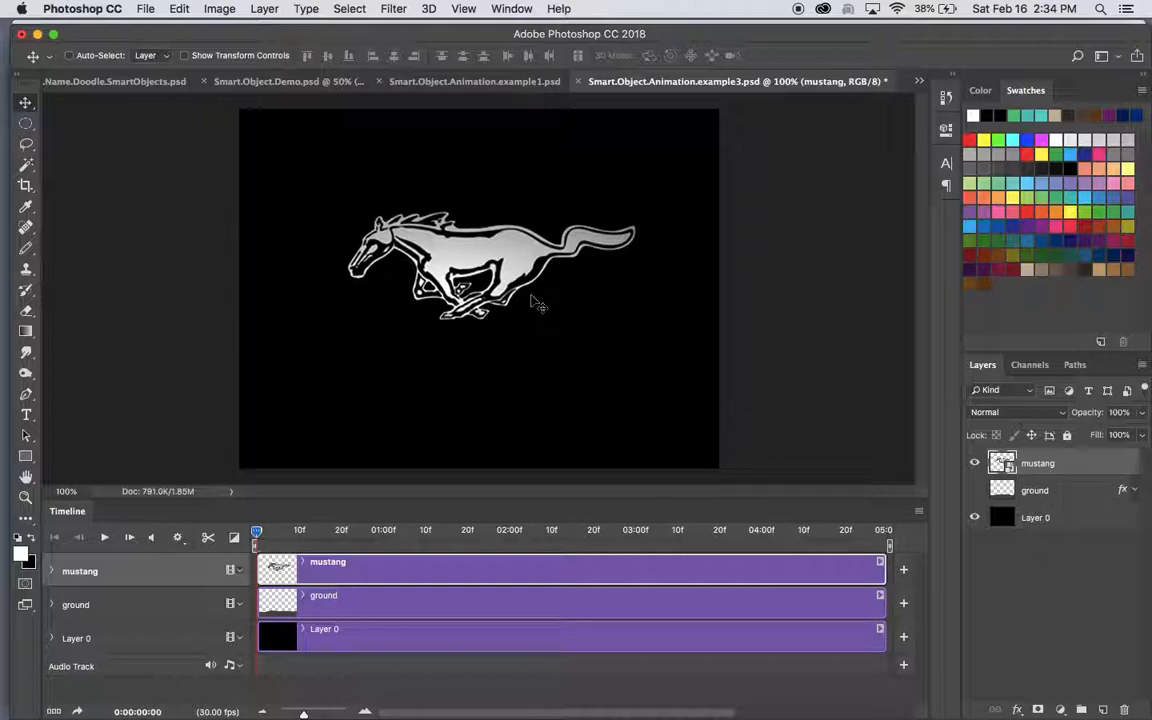
# Step: Enable Transform keyframes for the mustang at the start of the timeline and move the horse slightly lower for its starting pose
pyautogui.moveTo(470, 250); pyautogui.dragTo(510, 261)
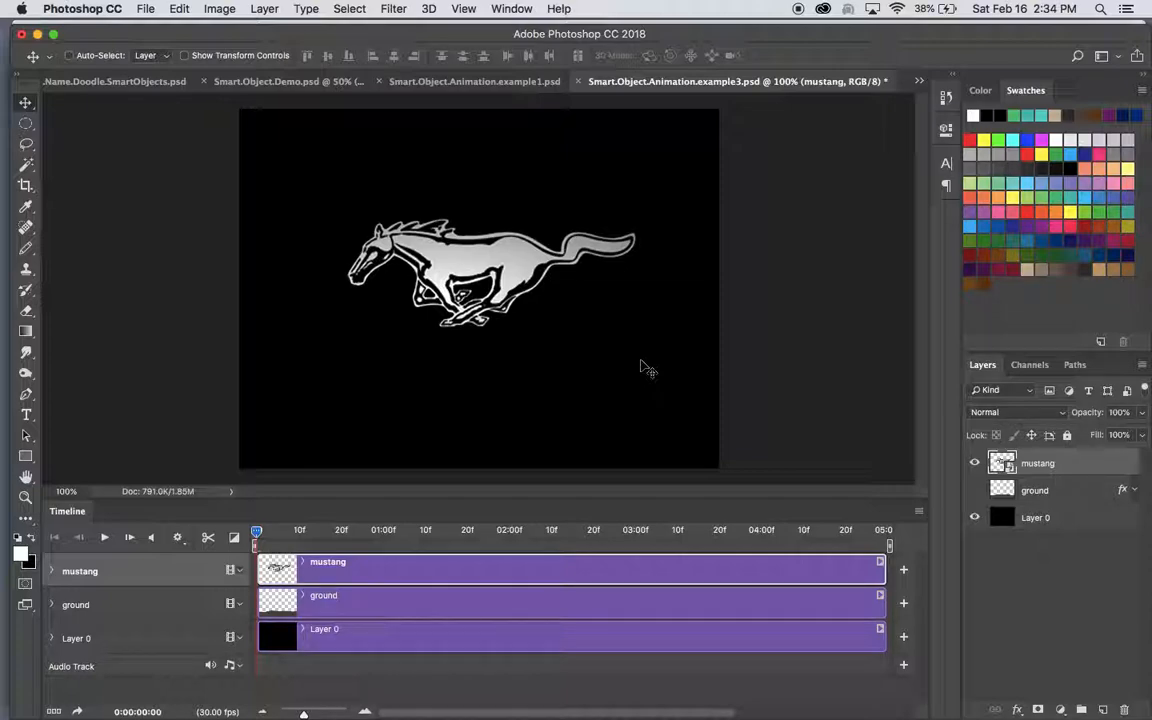
pyautogui.click(52, 572)
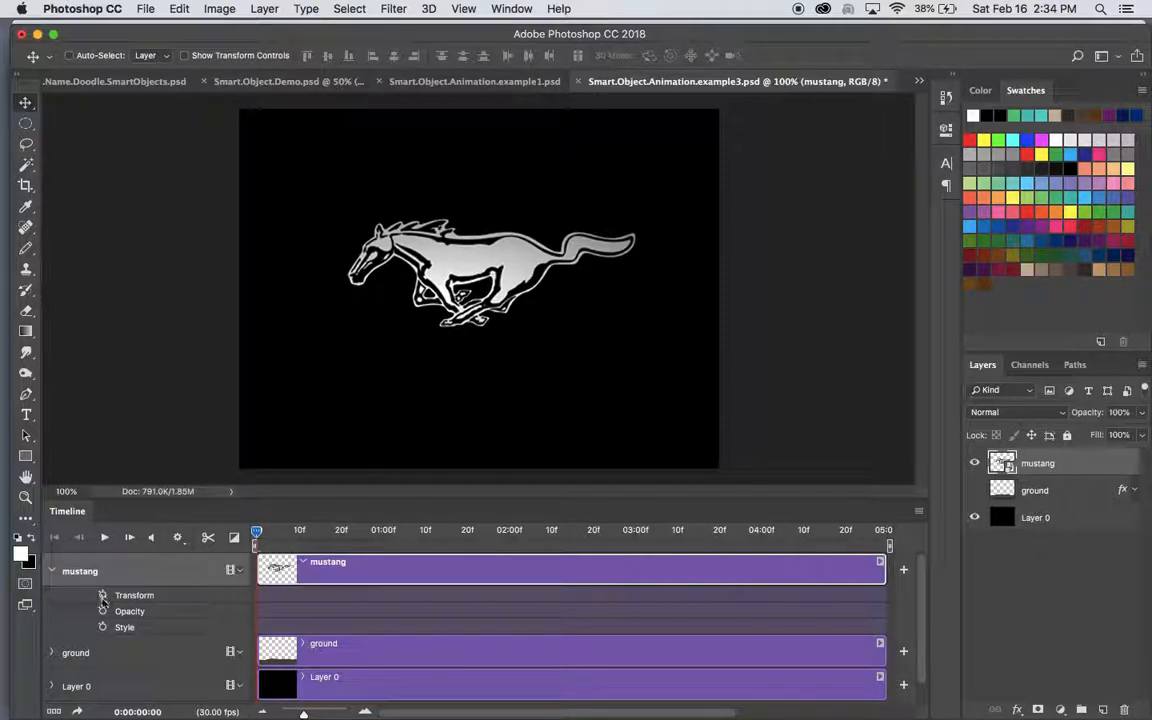
pyautogui.click(102, 596)
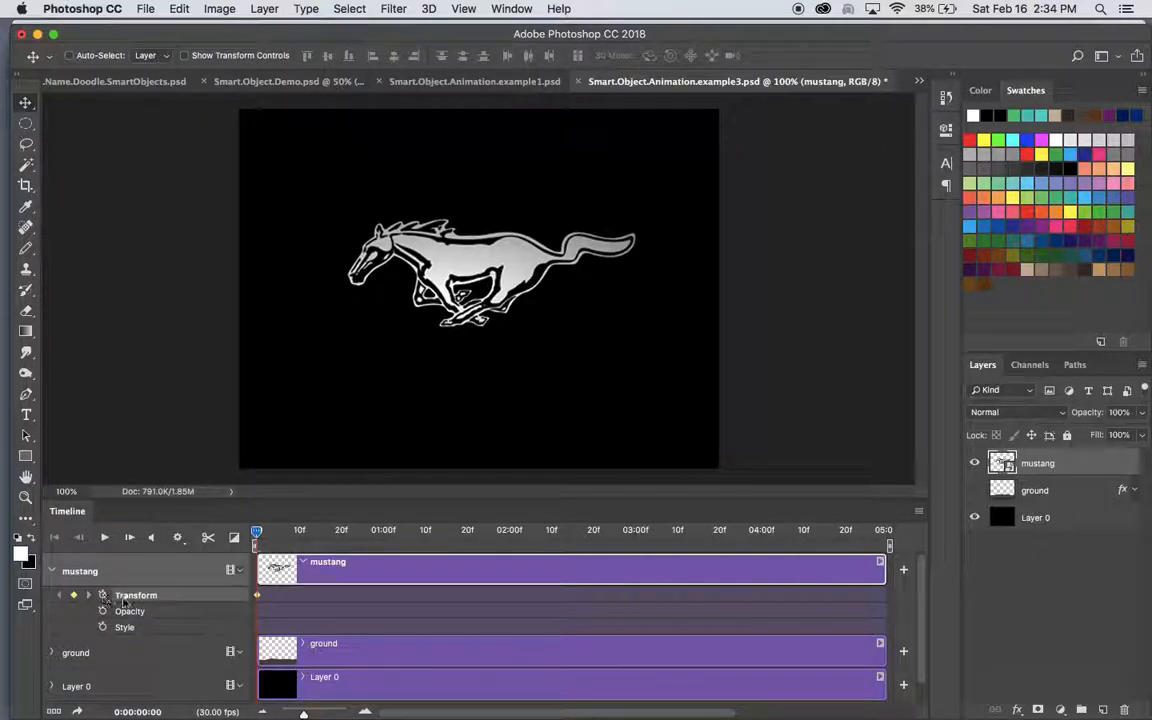
pyautogui.moveTo(257, 531)
pyautogui.mouseDown()
pyautogui.moveTo(292, 533)
pyautogui.moveTo(257, 532)
pyautogui.mouseUp()
pyautogui.moveTo(522, 276); pyautogui.dragTo(524, 285)
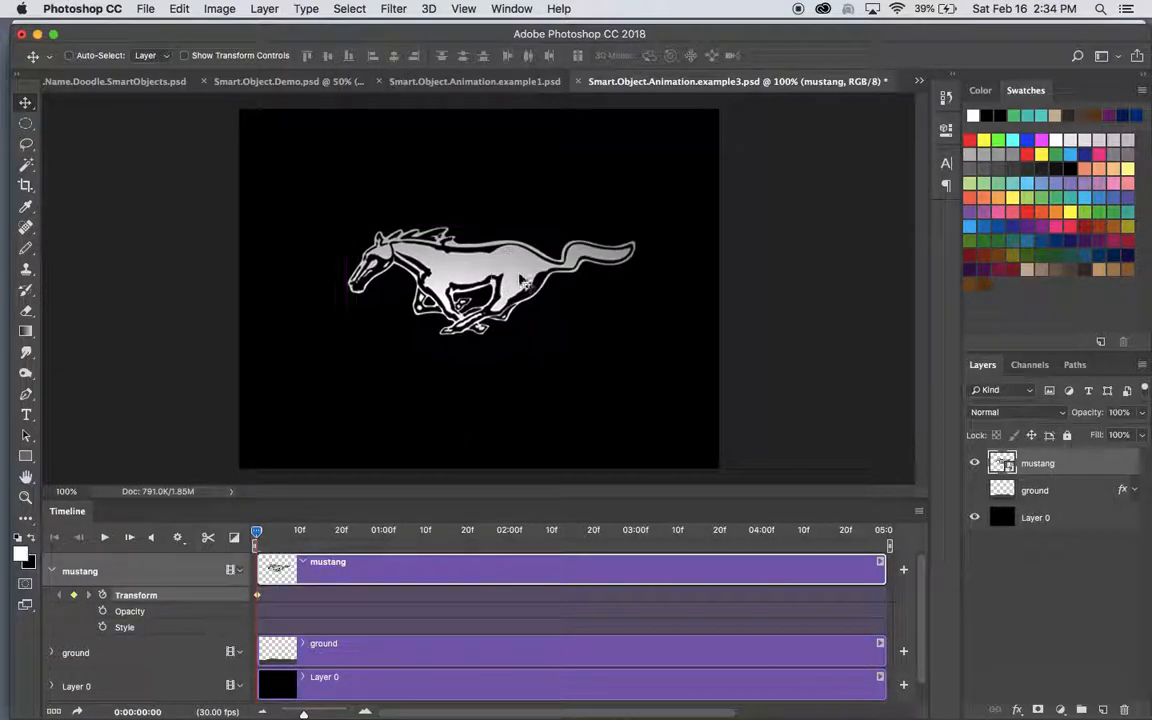
# Step: At 01:00, free-transform the mustang to about 45% width and 61% height, rotated about -14.6°, and place it in the canvas's left half
pyautogui.moveTo(258, 535); pyautogui.dragTo(384, 541)
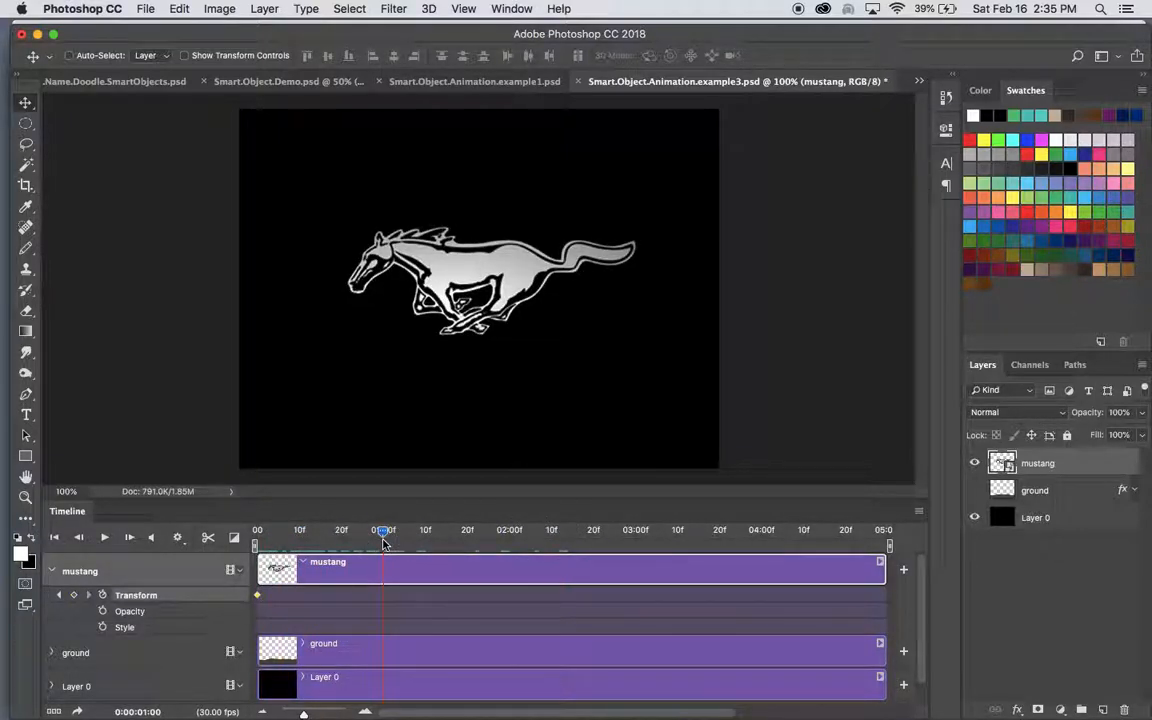
pyautogui.click(186, 8)
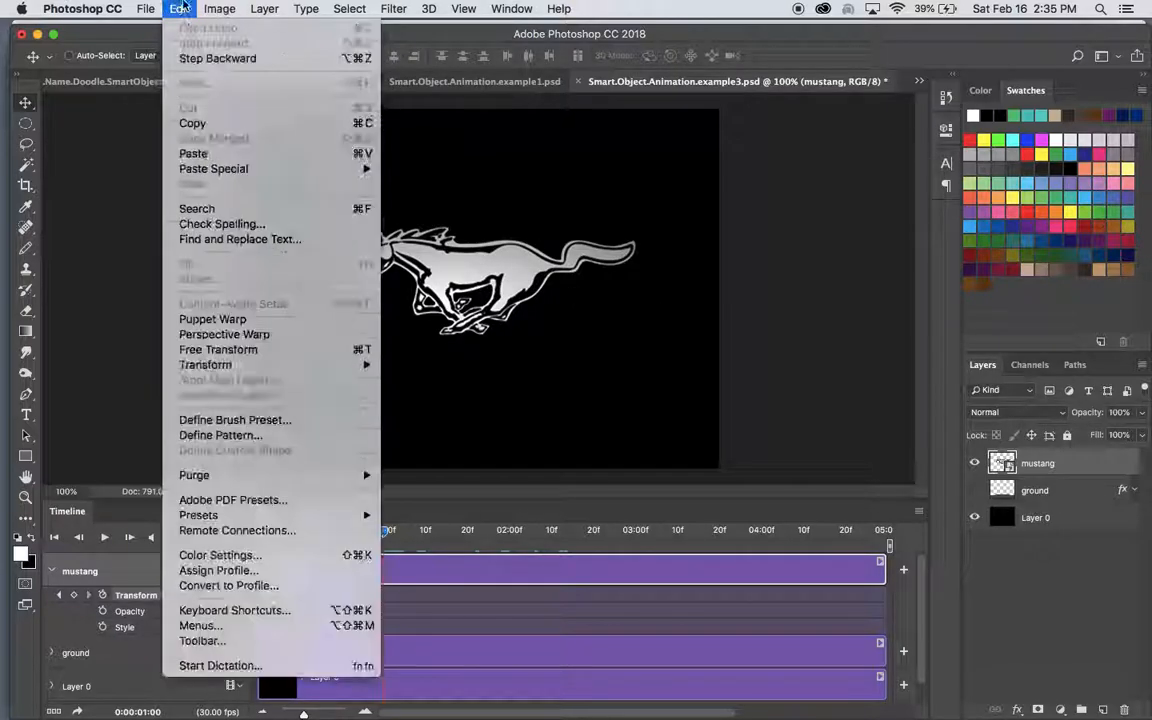
pyautogui.click(265, 350)
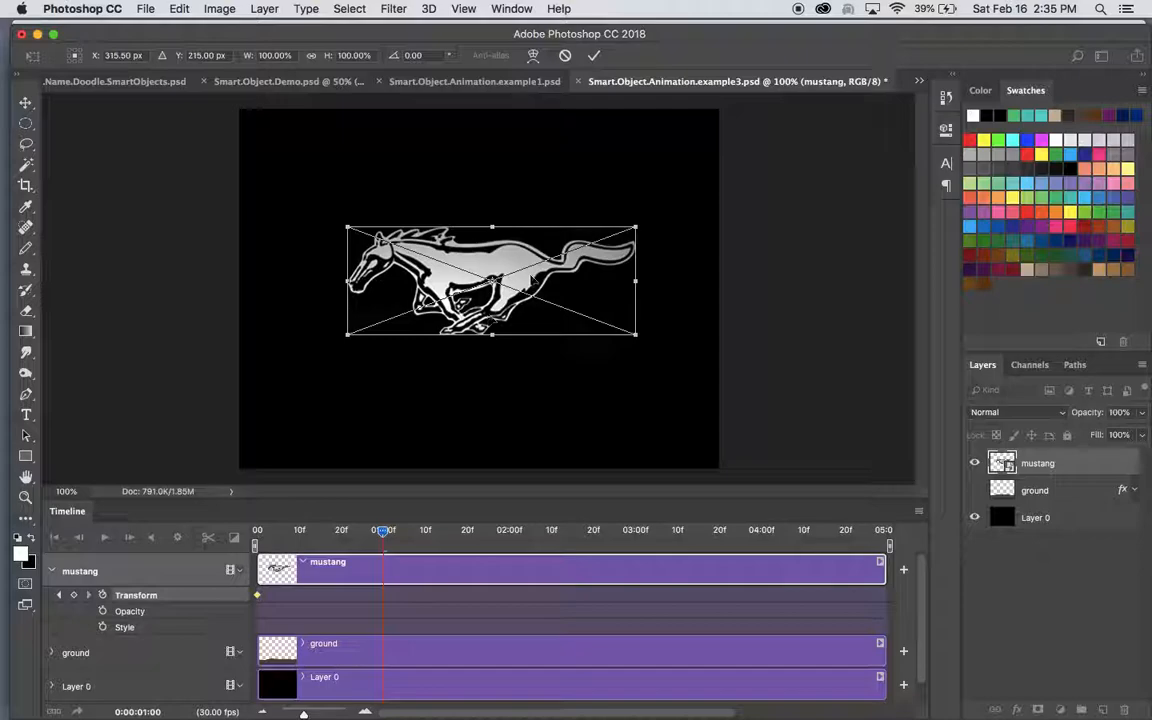
pyautogui.moveTo(532, 281); pyautogui.dragTo(534, 304)
pyautogui.moveTo(637, 358); pyautogui.dragTo(496, 420)
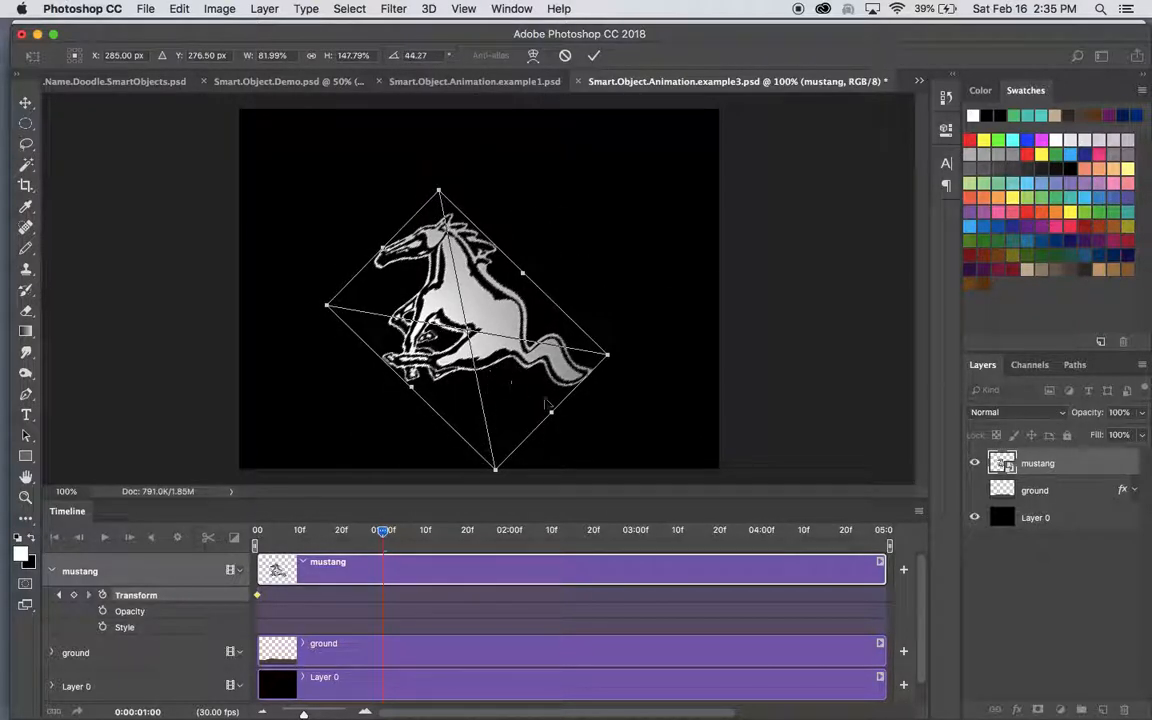
pyautogui.moveTo(589, 440); pyautogui.dragTo(645, 328)
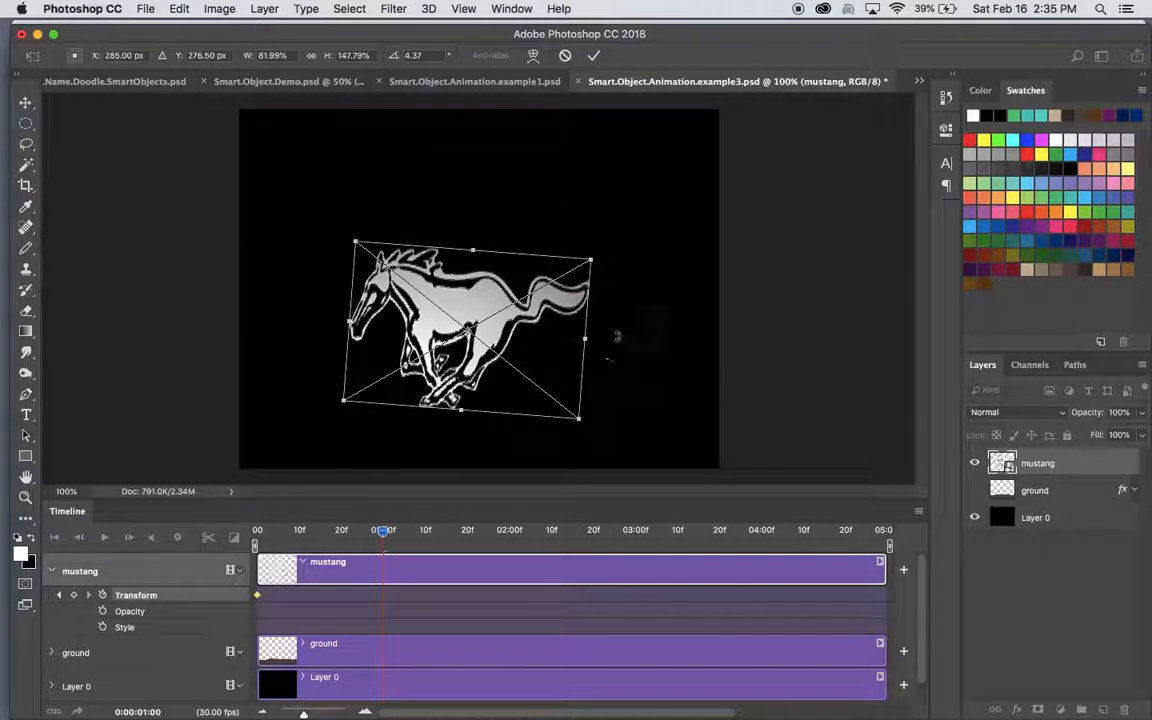
pyautogui.moveTo(585, 413); pyautogui.dragTo(478, 317)
pyautogui.moveTo(504, 249); pyautogui.dragTo(491, 221)
pyautogui.moveTo(420, 280); pyautogui.dragTo(370, 326)
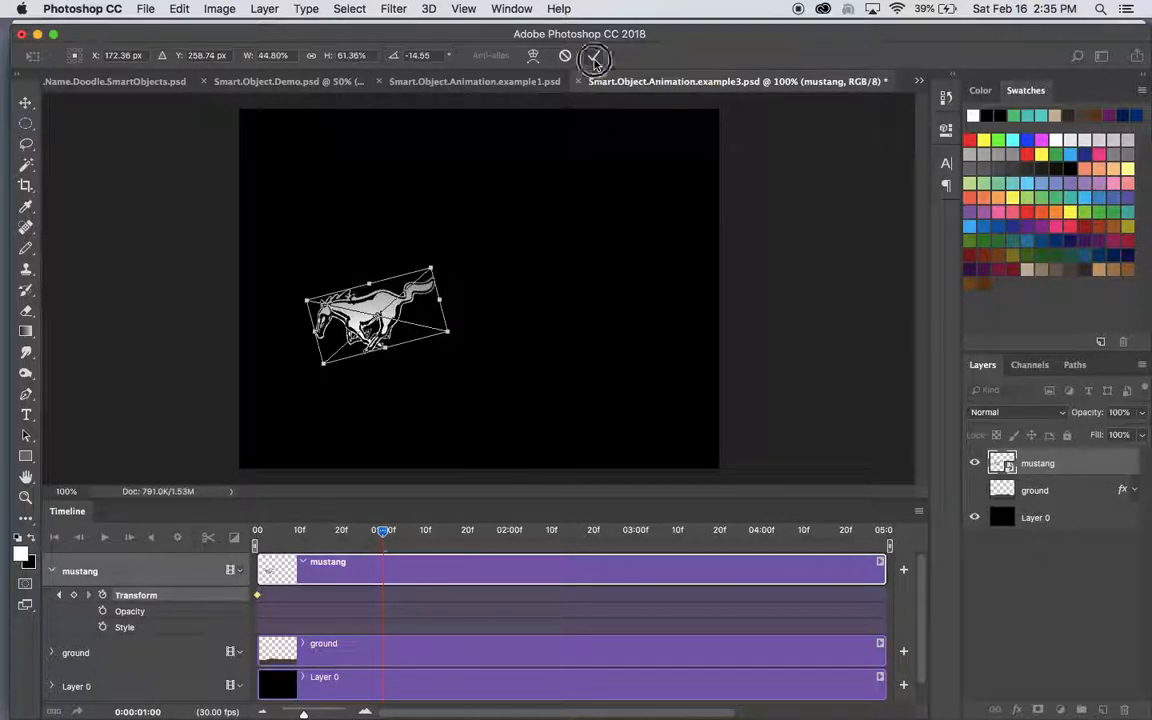
pyautogui.click(594, 57)
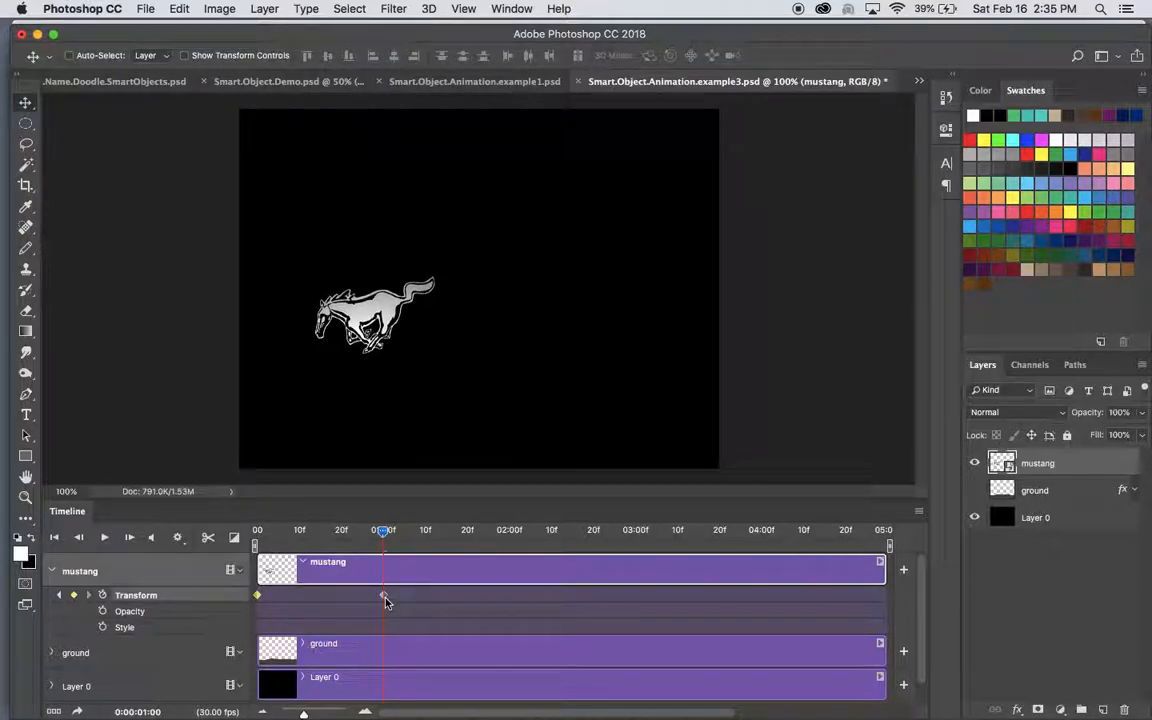
# Step: At about 02:00, turn the mustang upside down at about 175°, enlarge it to about 103% by 142%, and move it to the canvas's top edge
pyautogui.click(384, 533)
pyautogui.moveTo(384, 533); pyautogui.dragTo(513, 542)
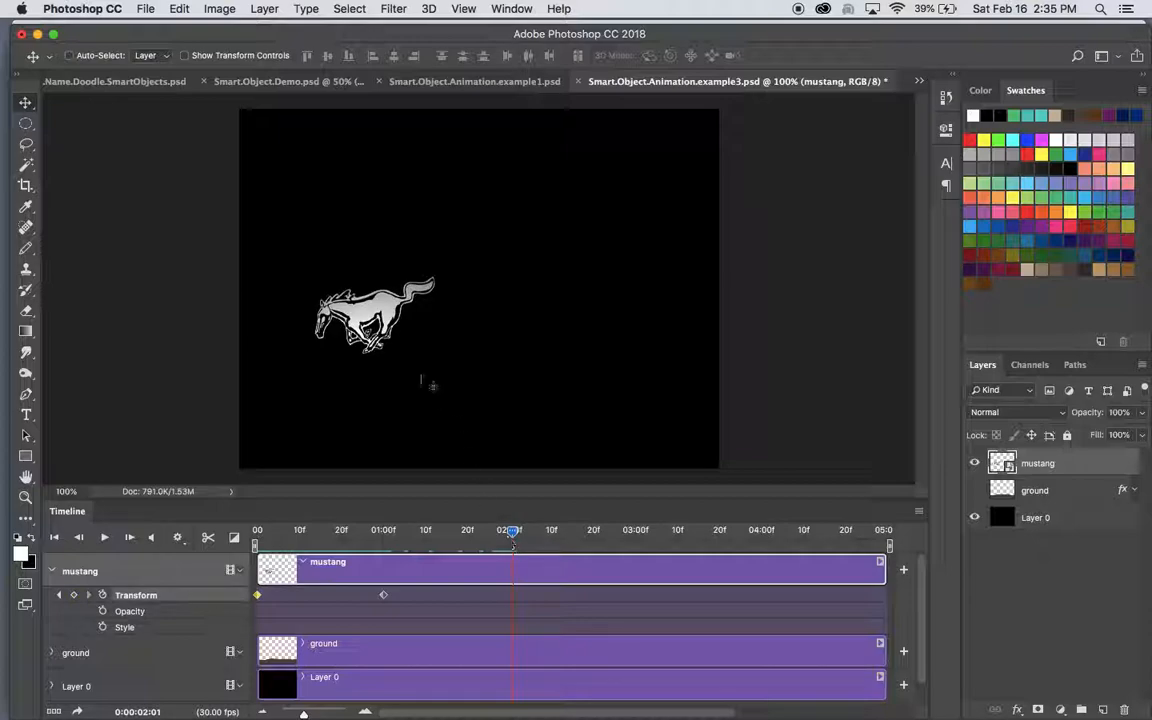
pyautogui.hotkey('ctrl', 't')
pyautogui.moveTo(420, 308); pyautogui.dragTo(282, 250)
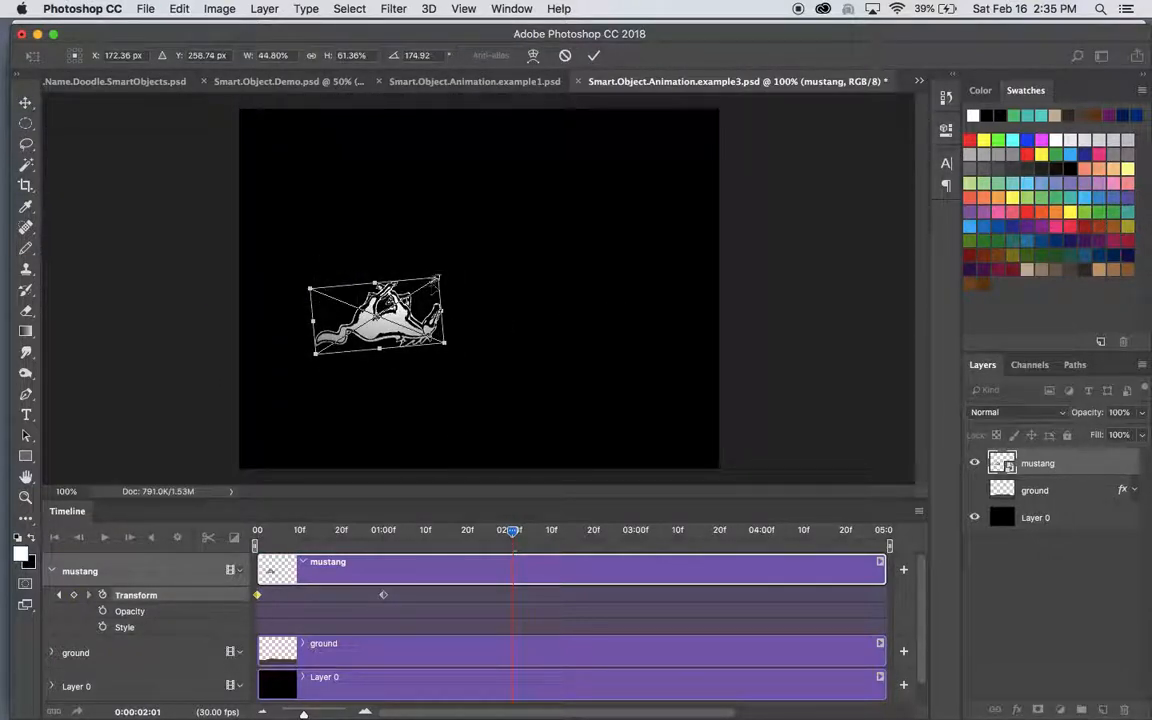
pyautogui.moveTo(437, 277); pyautogui.dragTo(598, 176)
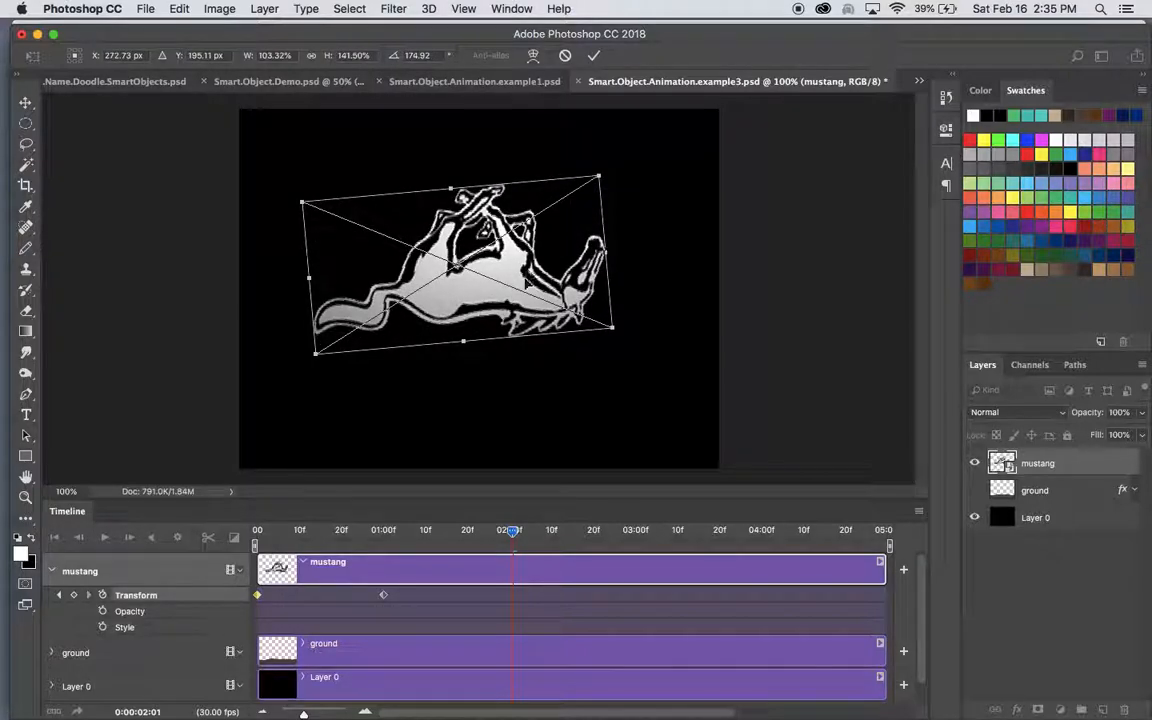
pyautogui.moveTo(514, 281); pyautogui.dragTo(528, 182)
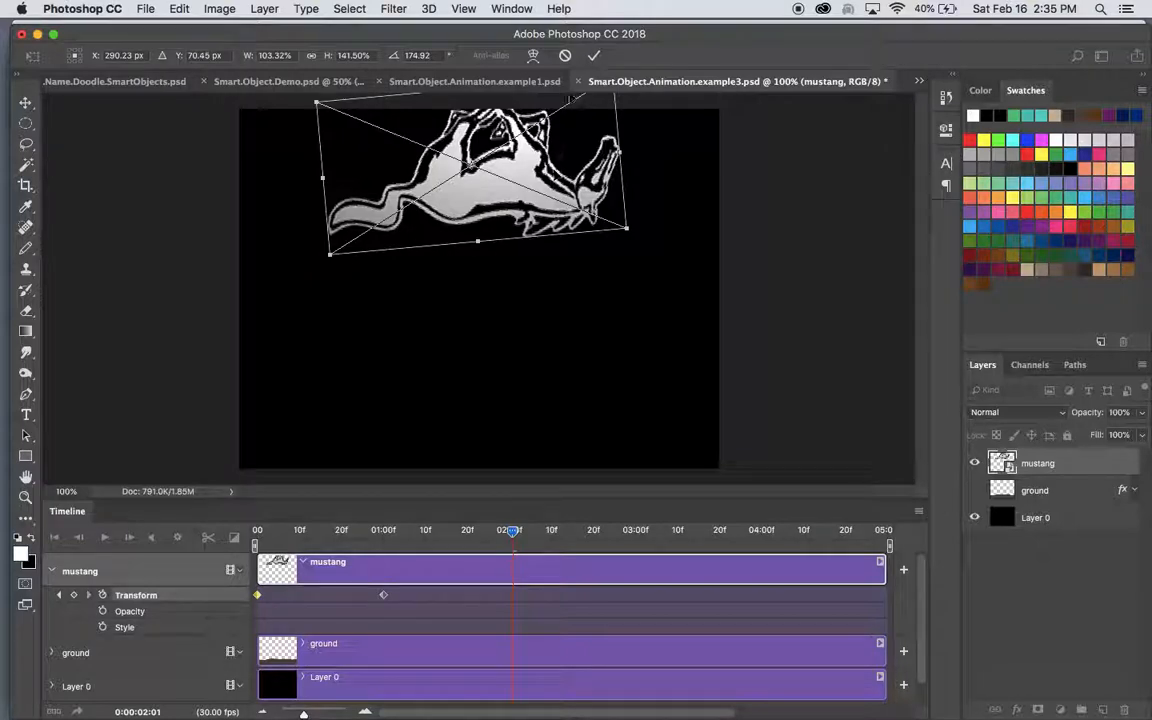
pyautogui.click(594, 56)
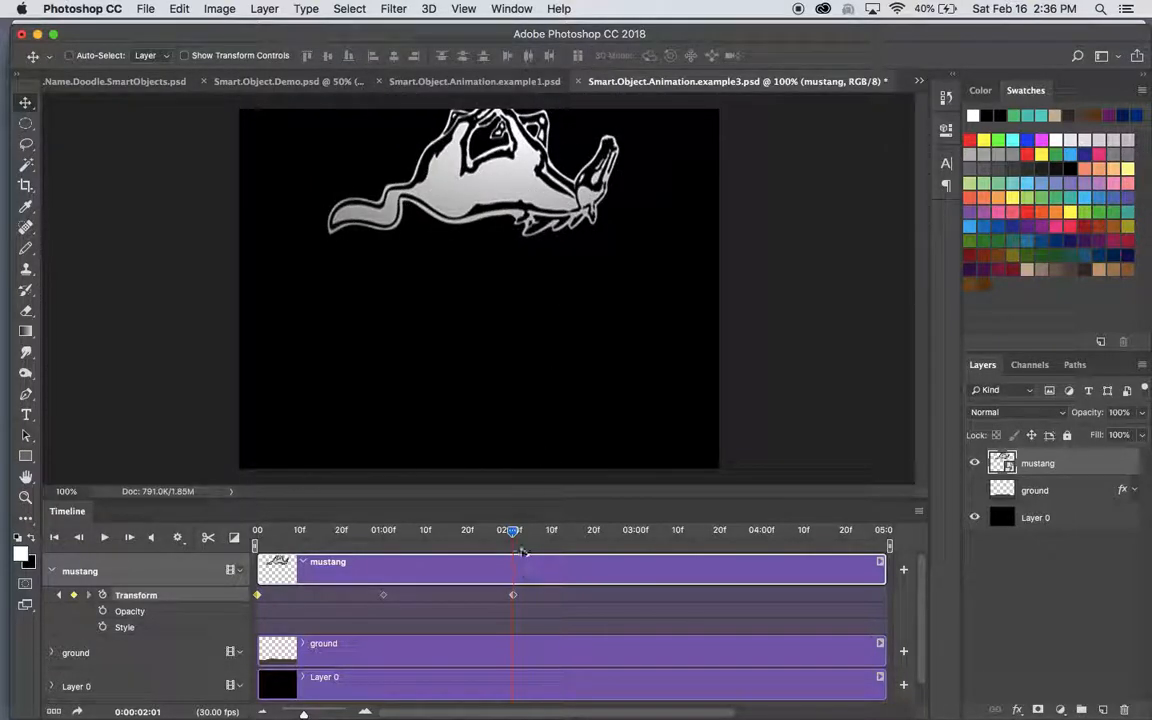
# Step: At 03:00, free-transform the mustang so it runs upright facing right, and place it against the canvas's right edge
pyautogui.moveTo(514, 538)
pyautogui.mouseDown()
pyautogui.moveTo(288, 540)
pyautogui.moveTo(516, 543)
pyautogui.mouseUp()
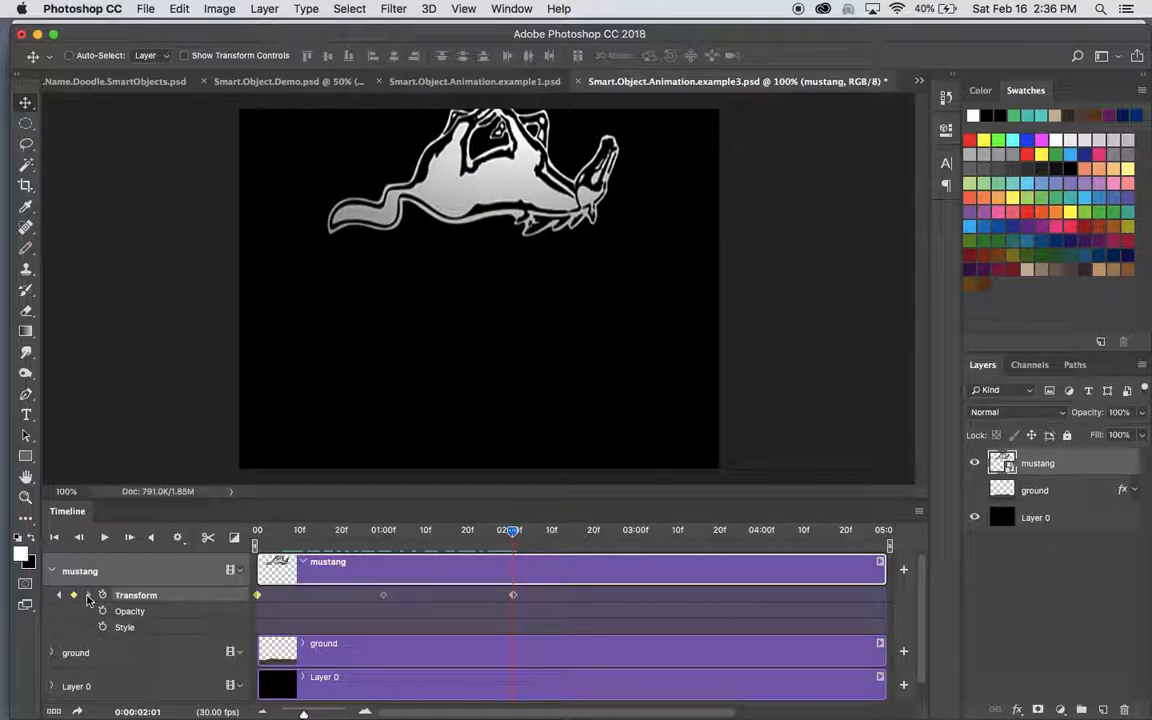
pyautogui.moveTo(513, 535); pyautogui.dragTo(636, 535)
pyautogui.hotkey('ctrl', 't')
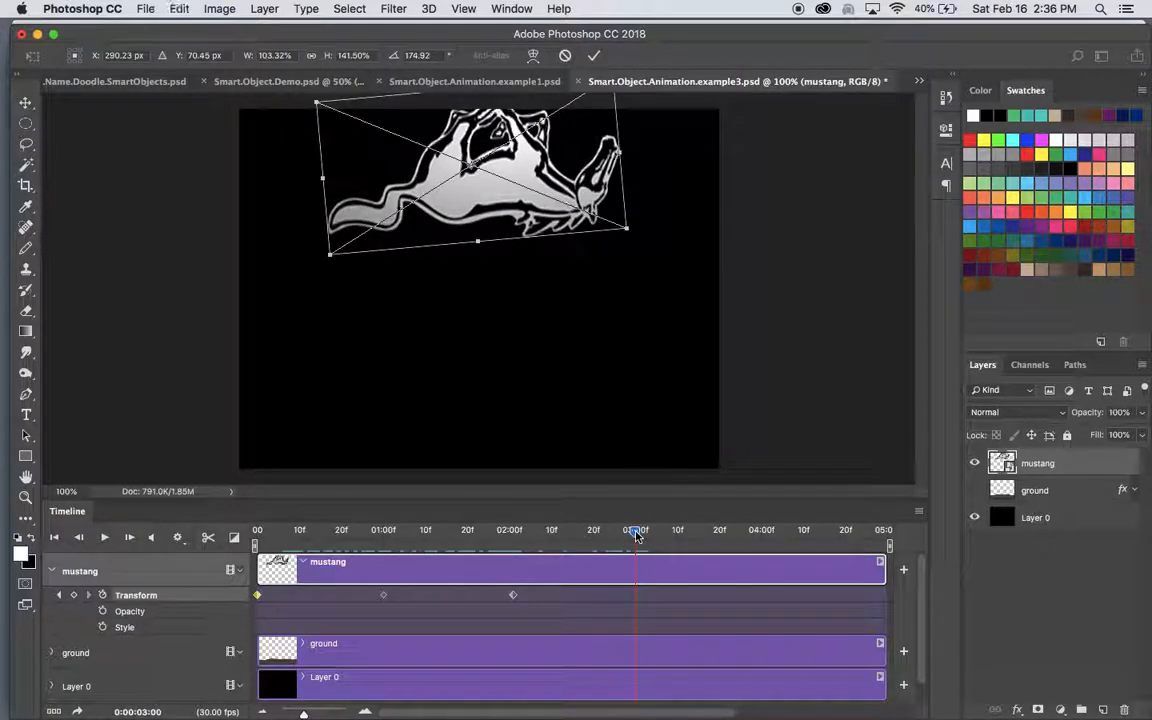
pyautogui.moveTo(652, 262); pyautogui.dragTo(291, 368)
pyautogui.moveTo(452, 272); pyautogui.dragTo(343, 372)
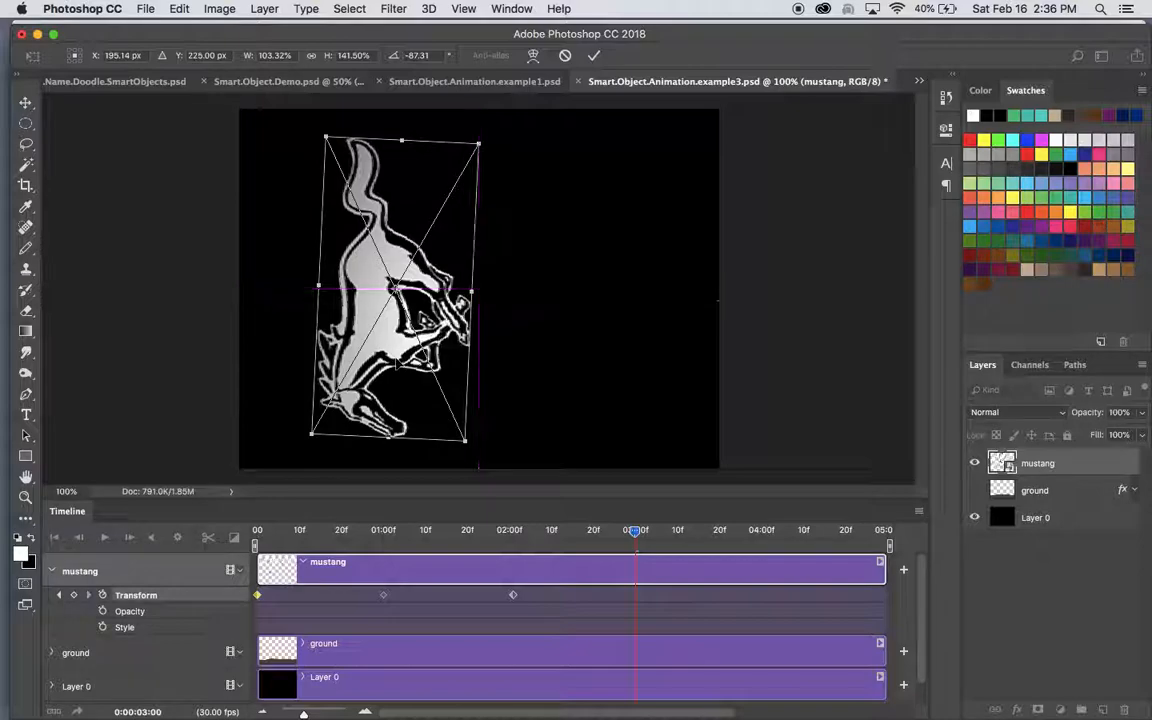
pyautogui.moveTo(403, 139); pyautogui.dragTo(399, 265)
pyautogui.moveTo(519, 249); pyautogui.dragTo(432, 446)
pyautogui.moveTo(310, 352); pyautogui.dragTo(700, 377)
pyautogui.moveTo(585, 368); pyautogui.dragTo(612, 318)
pyautogui.press('Return')
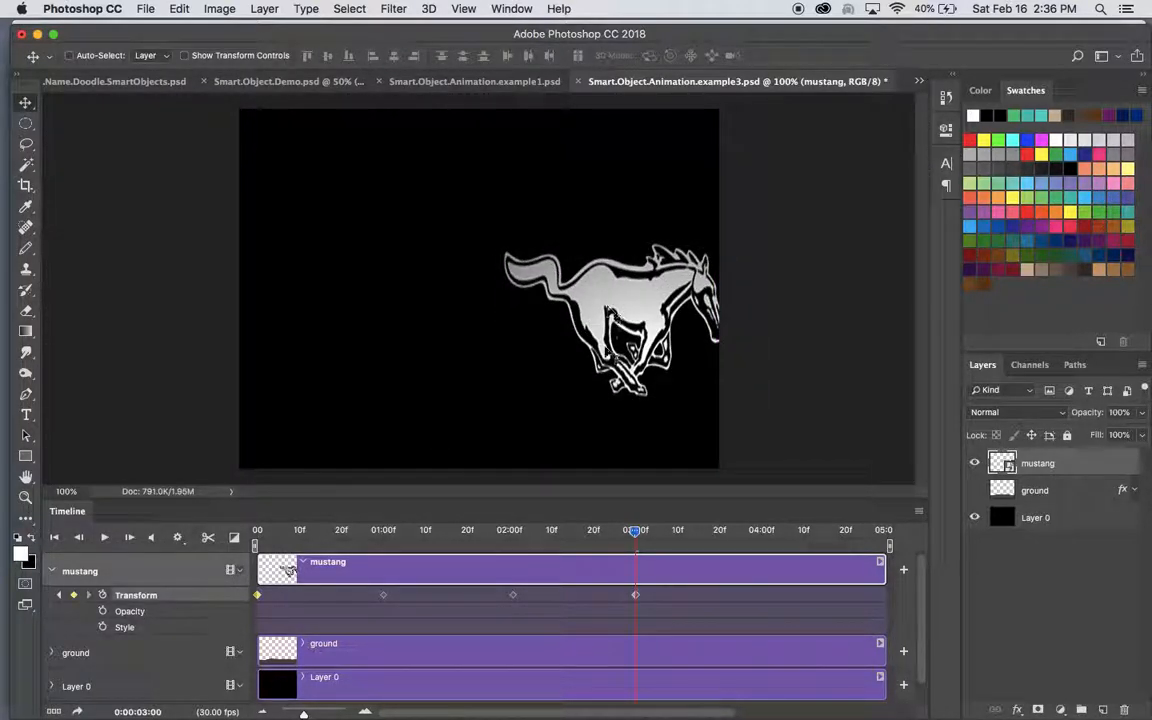
# Step: Play the mustang animation from the start of the timeline
pyautogui.moveTo(635, 531); pyautogui.dragTo(240, 545)
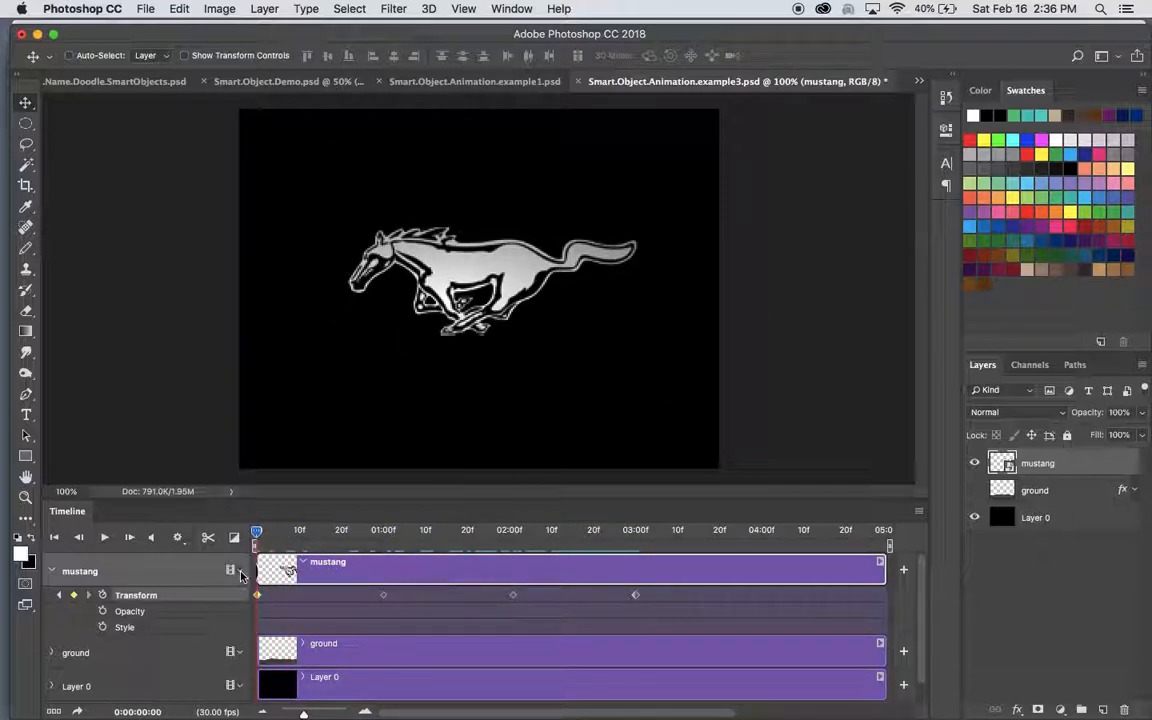
pyautogui.click(104, 537)
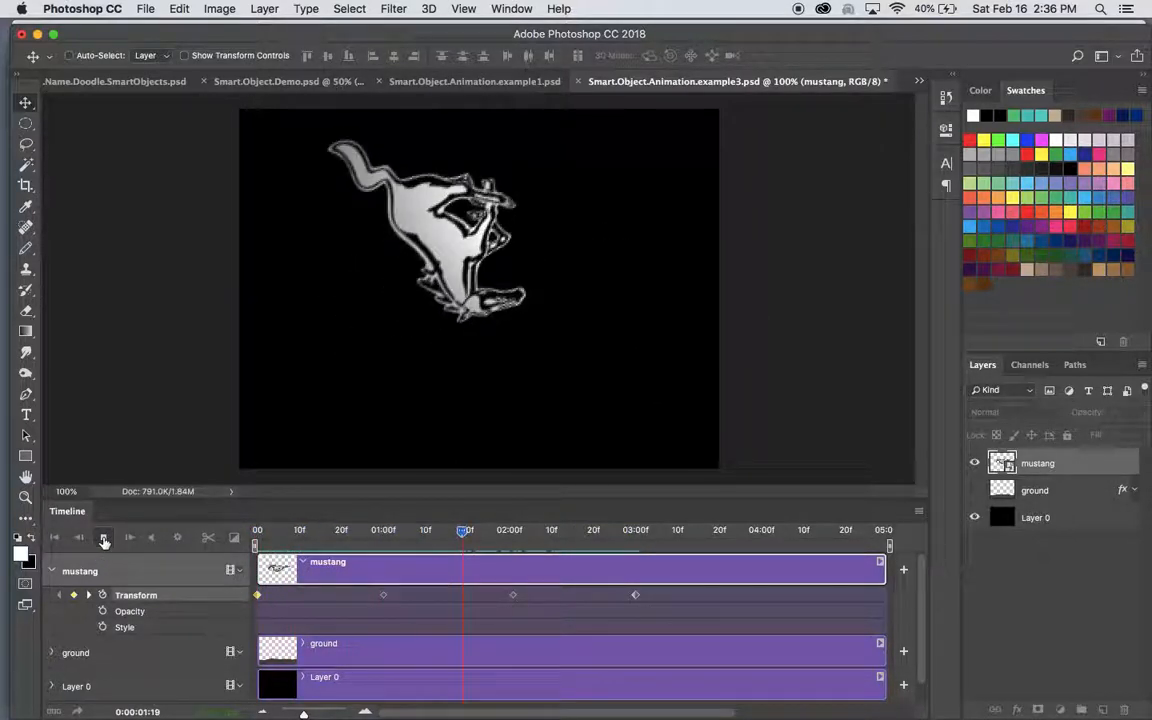